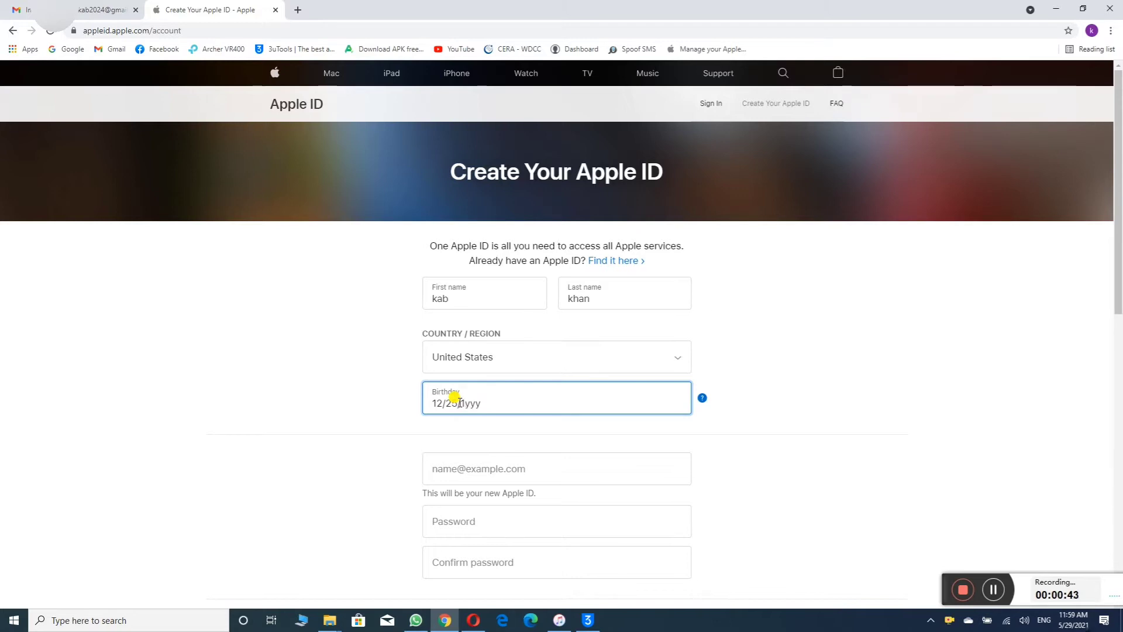
- Enter the birth year to complete the Birthday field and move on to the email field
text(1993)
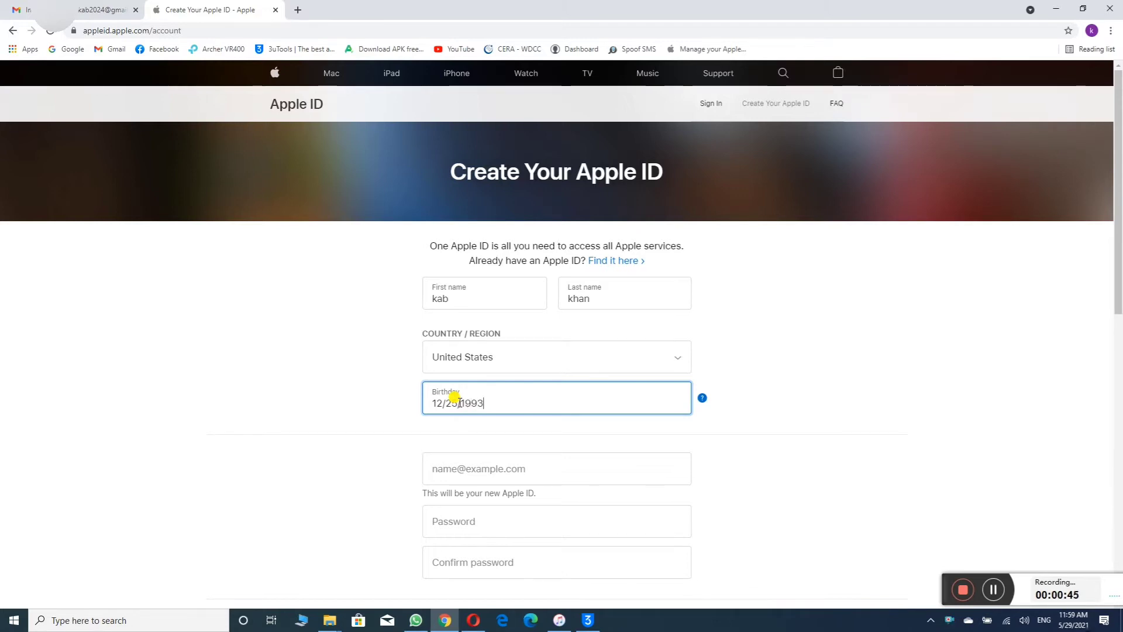
key(Tab)
key(Tab)
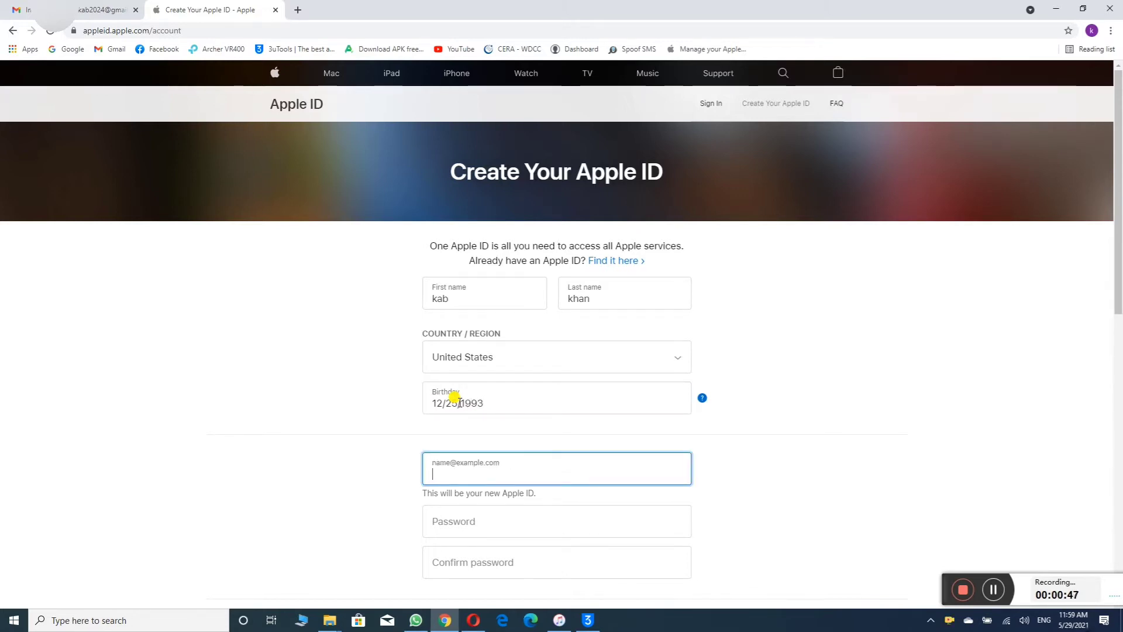
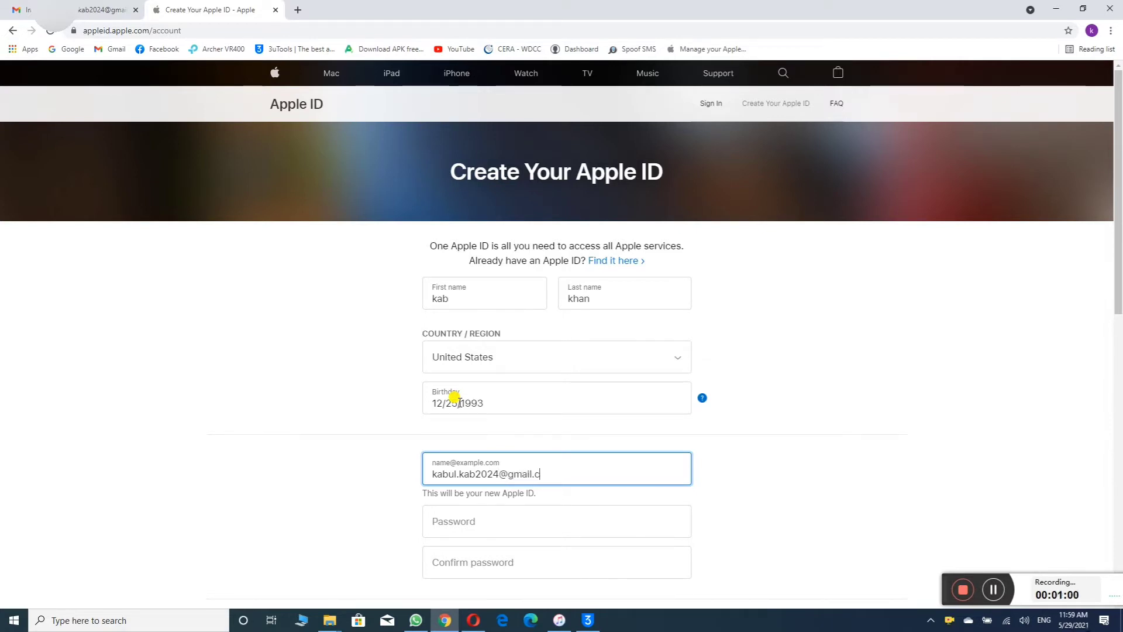
- Enter the Gmail address as the new Apple ID, correcting a mistyped letter
key(Tab)
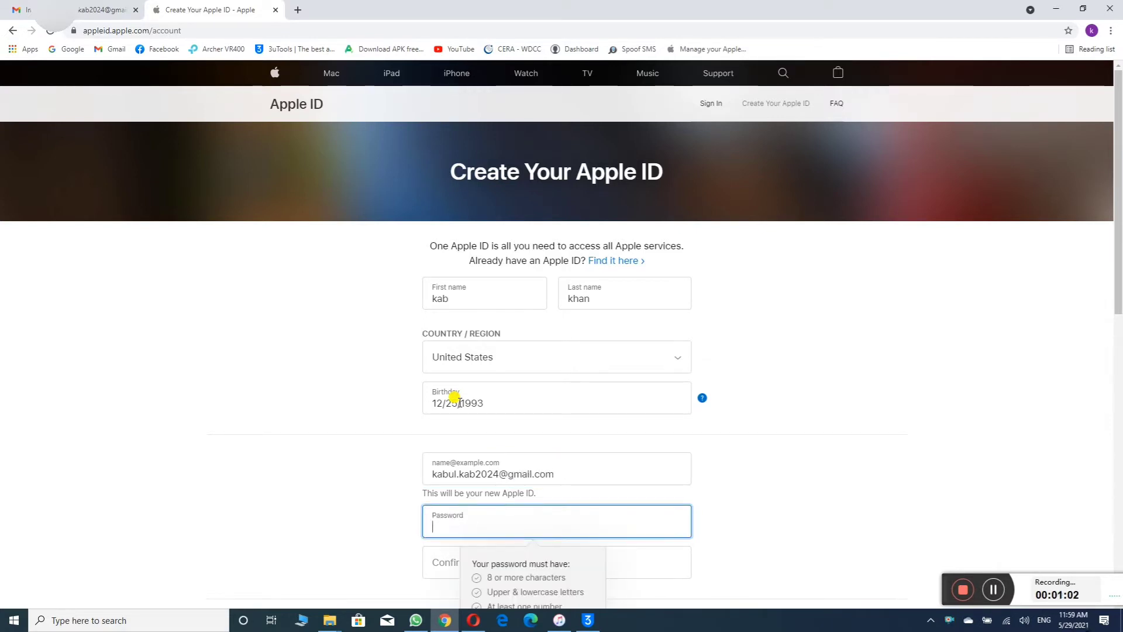
- Type the account password into both Password and Confirm password
key(BackSpace)
key(Tab)
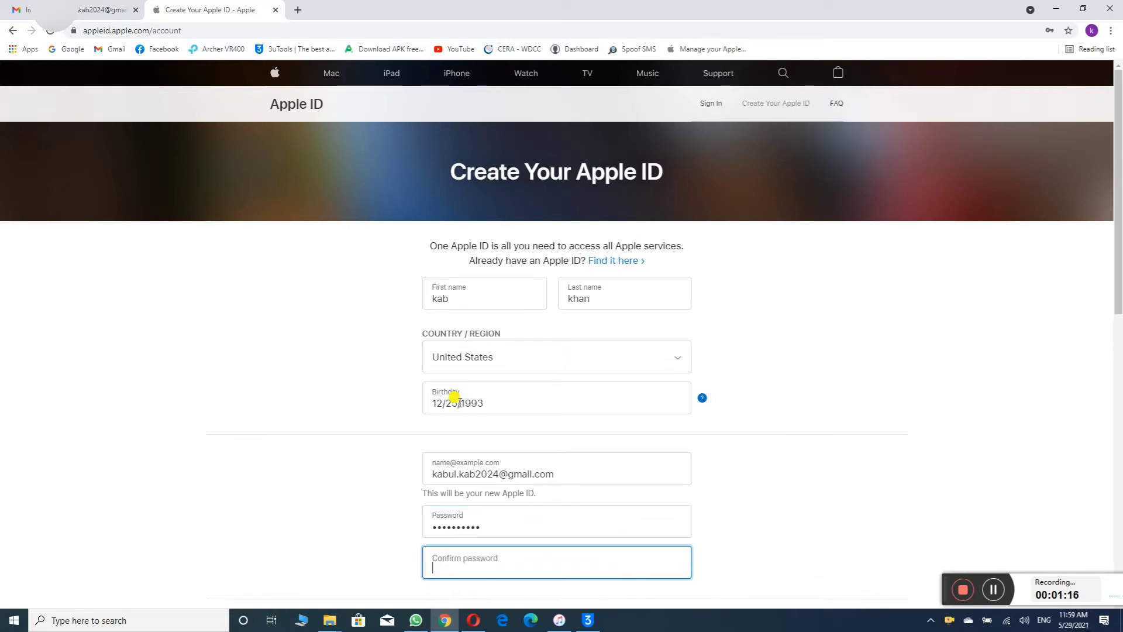
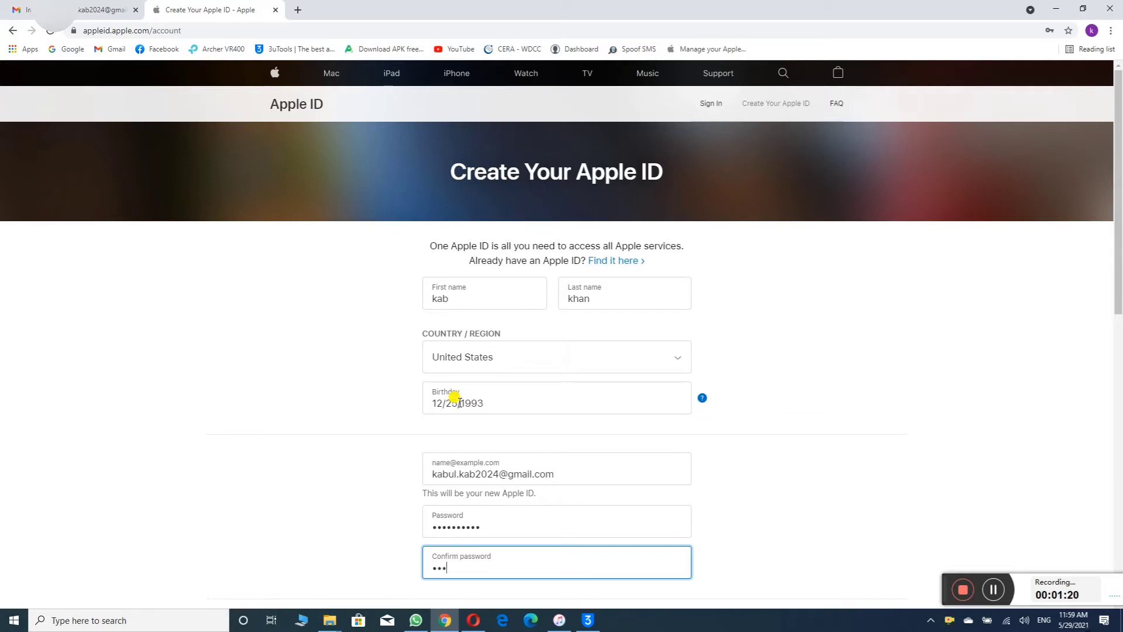
key(Tab)
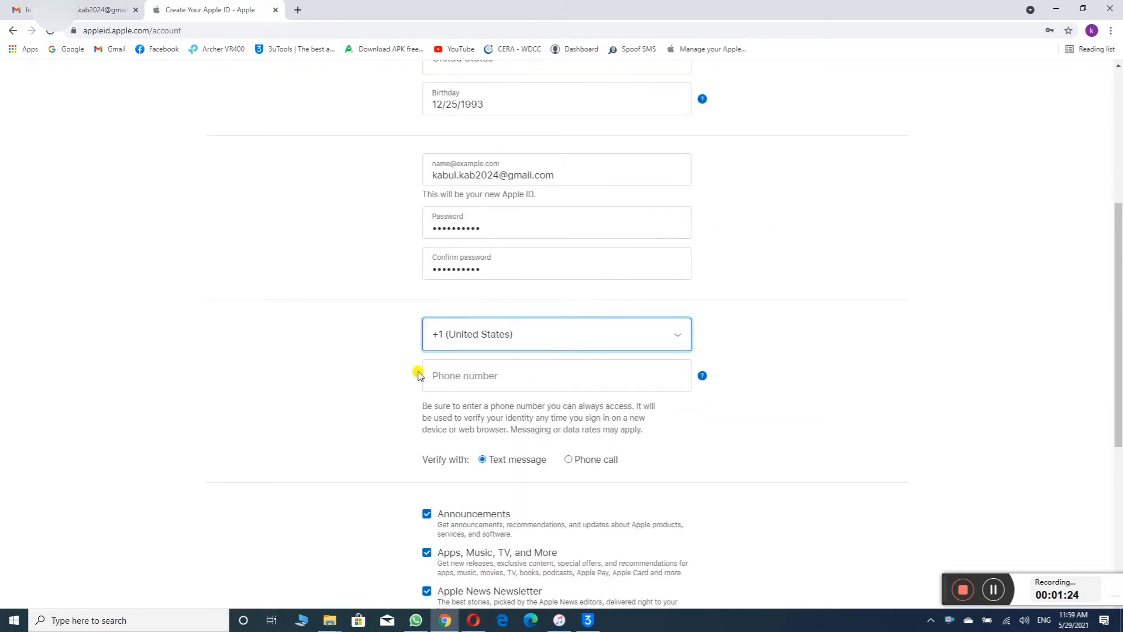
- Choose +93 (Afghanistan) from the phone country-code list, then go to the Phone number field
click(466, 339)
scroll(630, 282, up, 20)
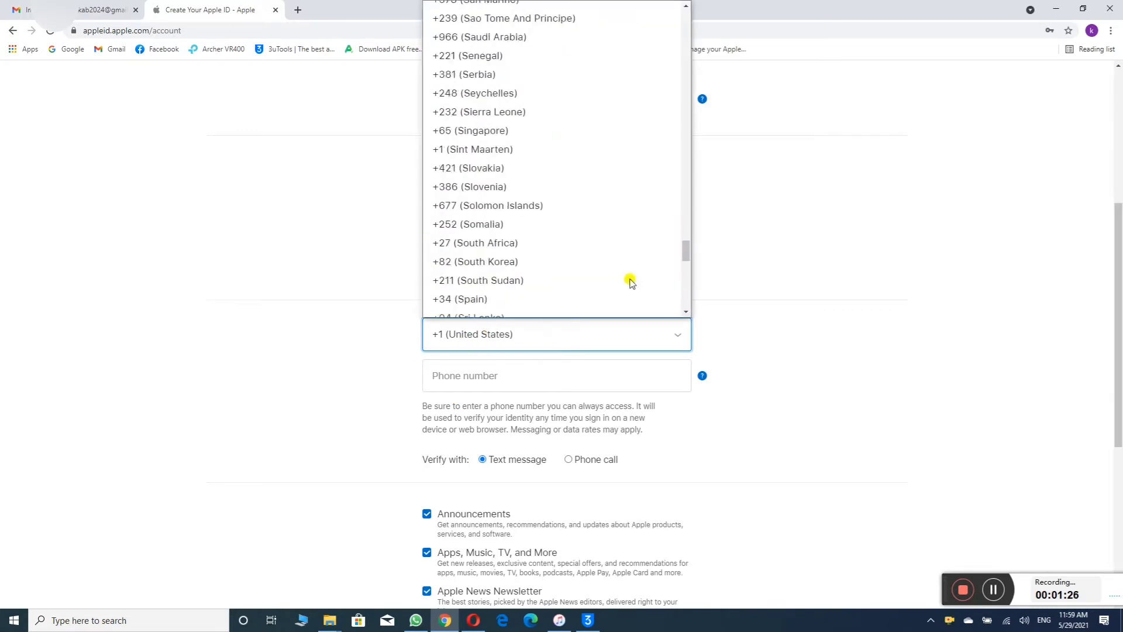
scroll(634, 283, up, 15)
scroll(579, 225, down, 7)
click(797, 325)
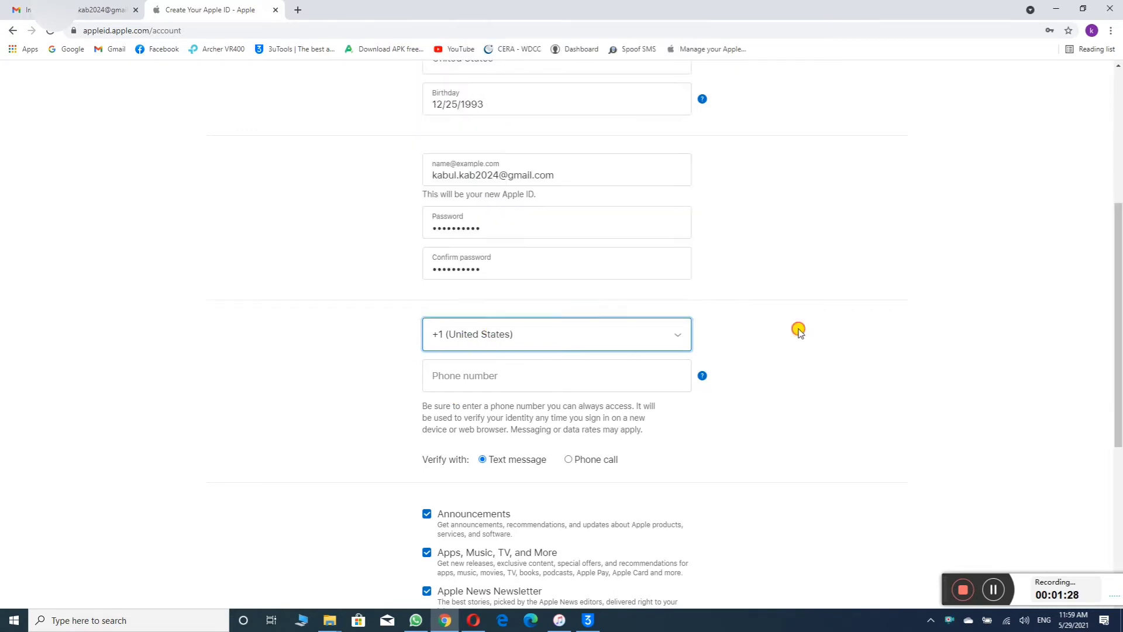
click(588, 383)
click(534, 337)
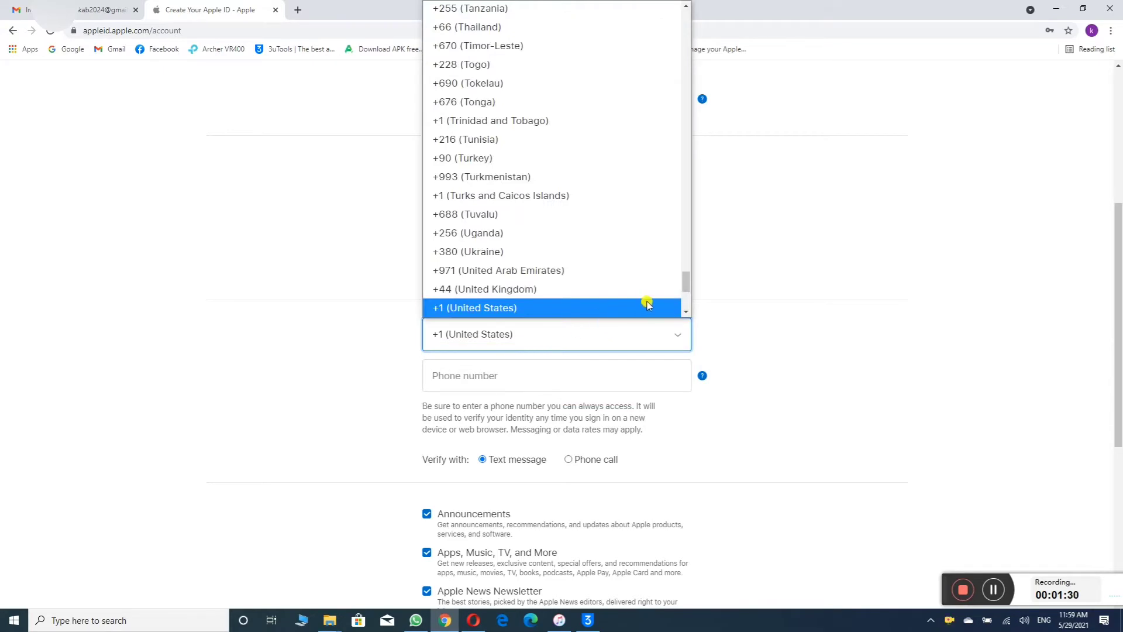
drag(688, 286, 687, 12)
click(480, 8)
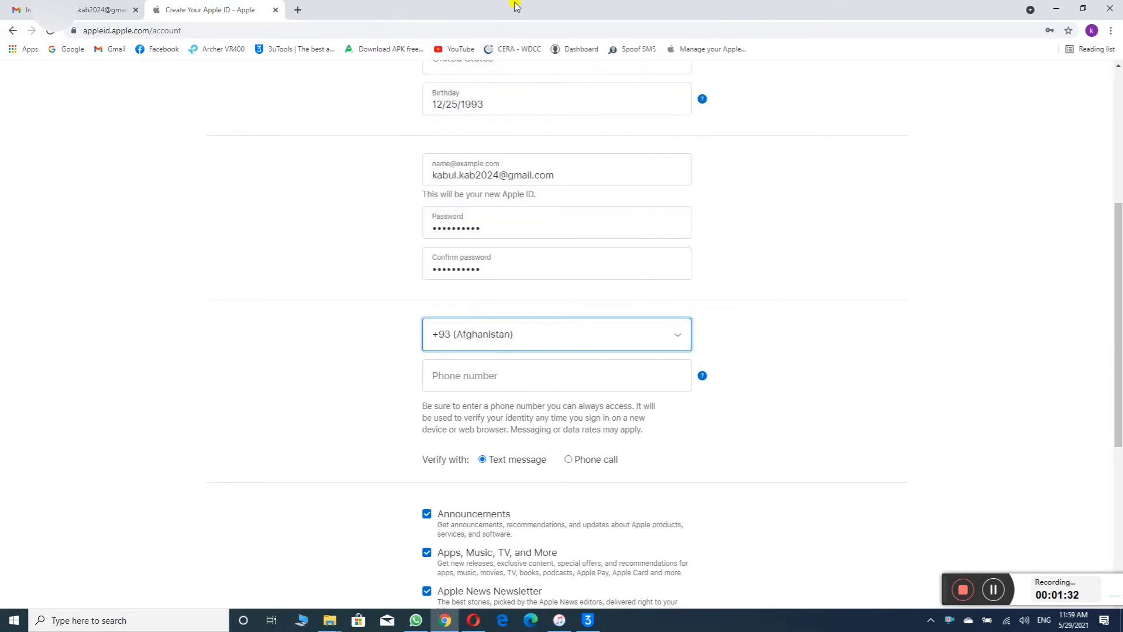
click(471, 380)
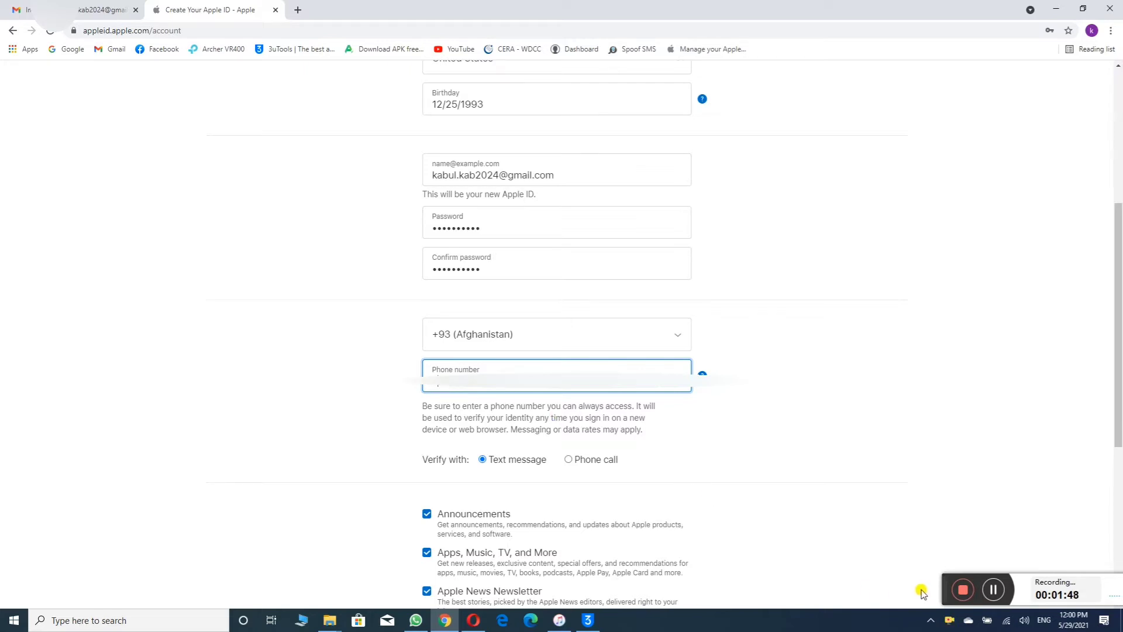
click(993, 590)
- Paste the phone number into the Phone number field
click(448, 390)
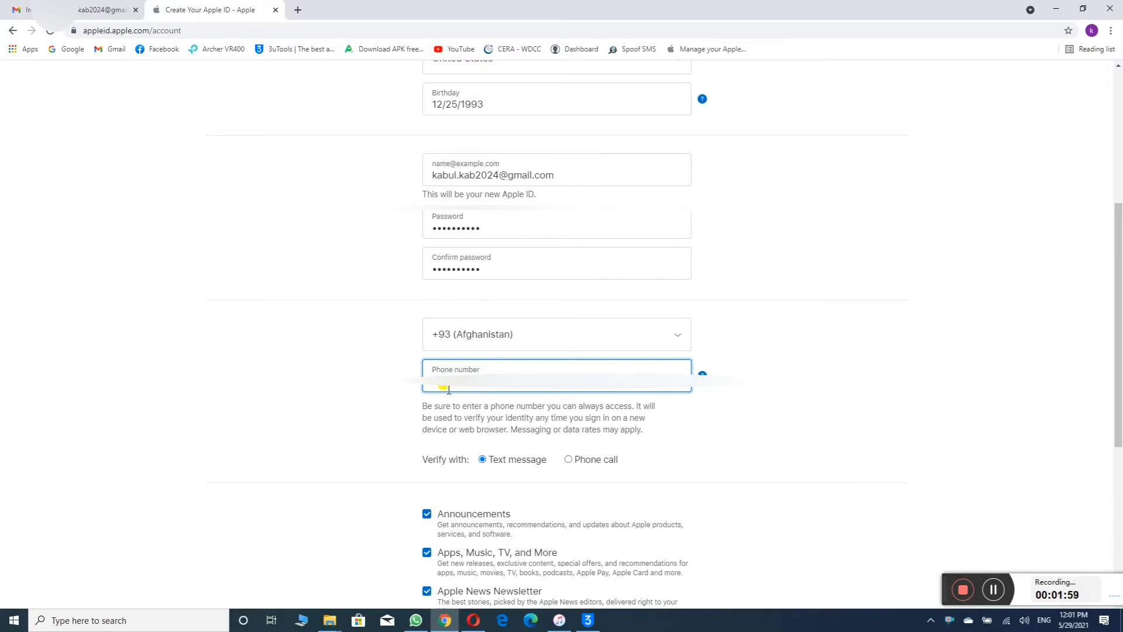
scroll(554, 458, down, 3)
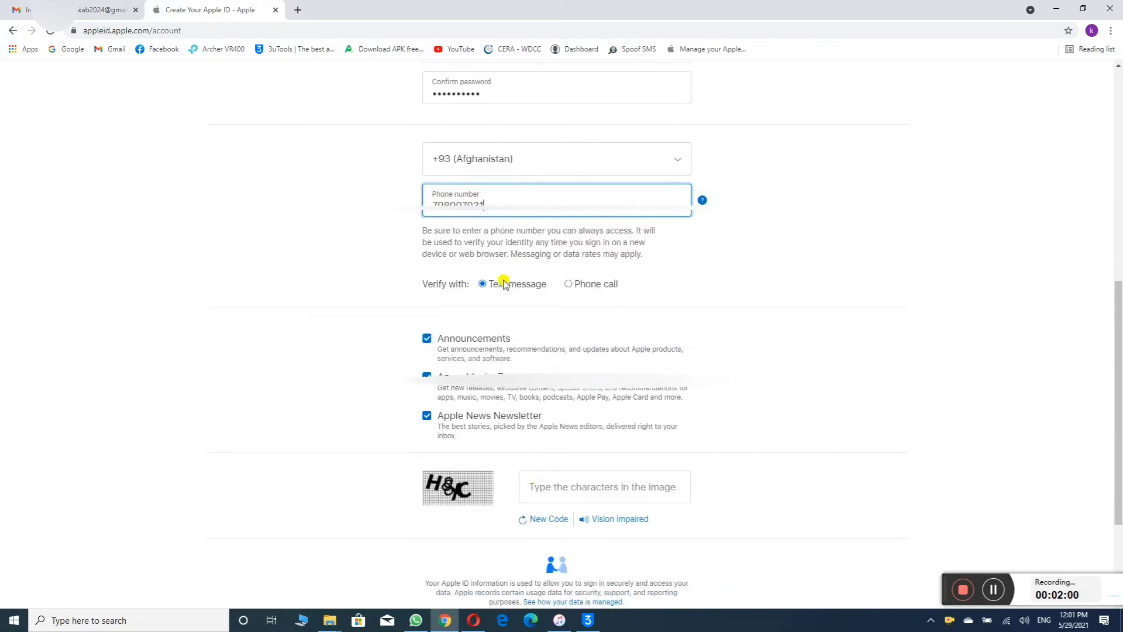
- Enter the captcha characters shown and submit the account form
click(550, 488)
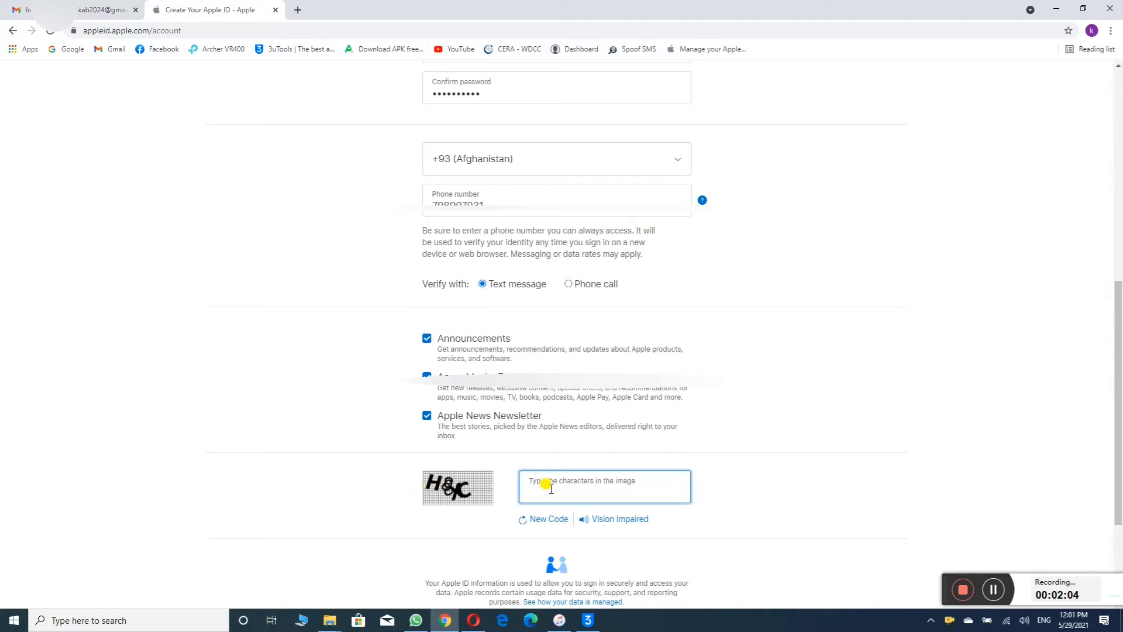
text(H)
text(8HC)
scroll(576, 517, down, 3)
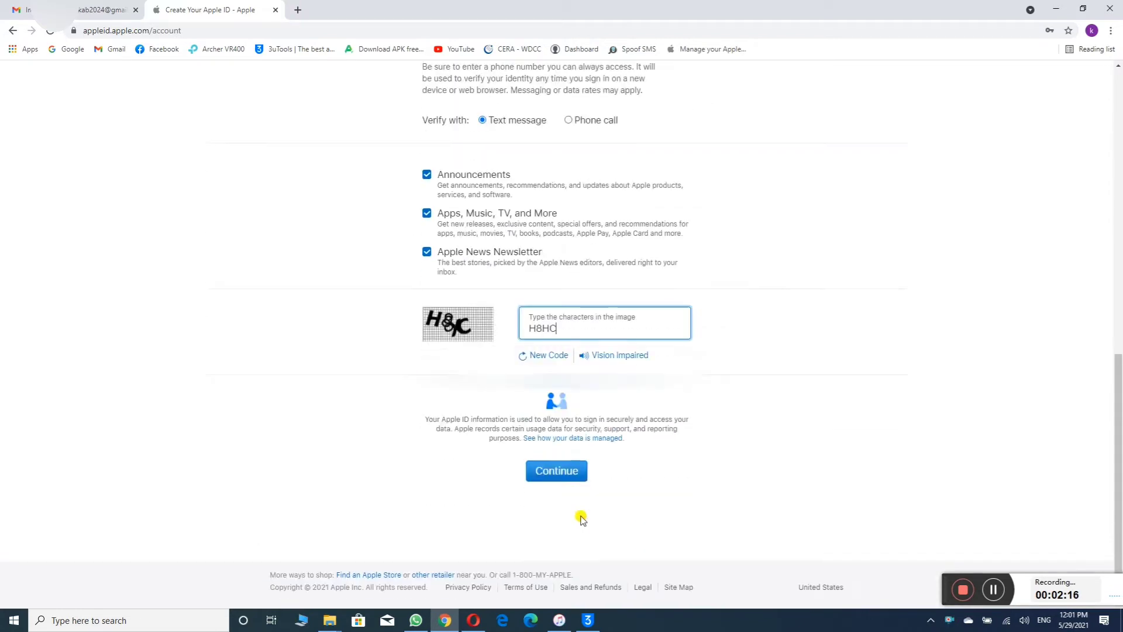
click(581, 476)
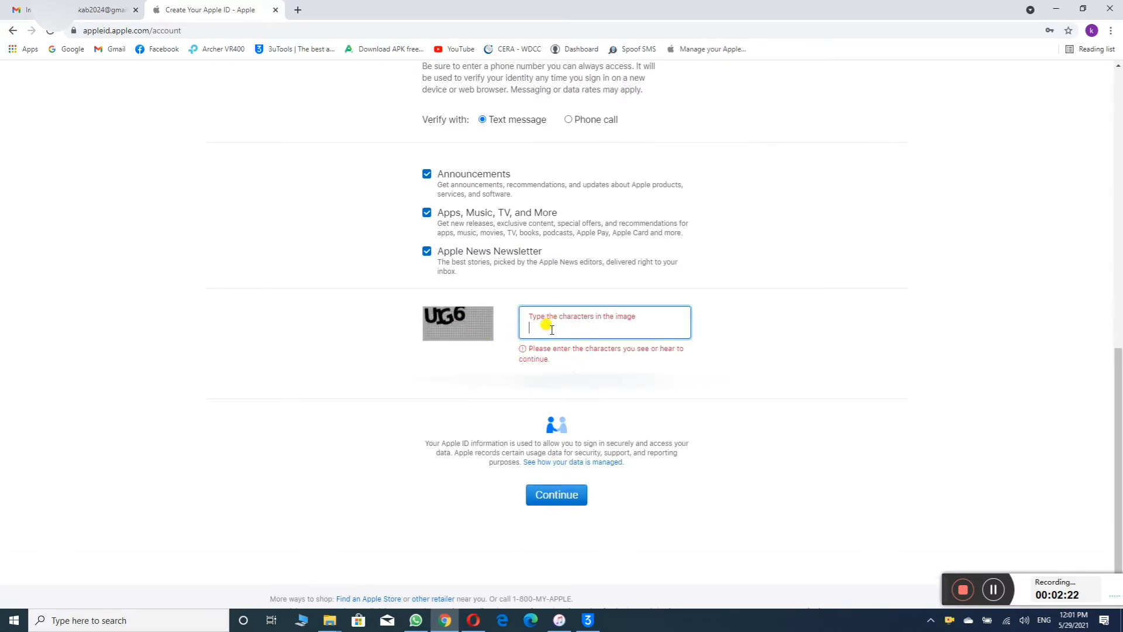
- Enter the new captcha characters and submit the form again
text(U1G)
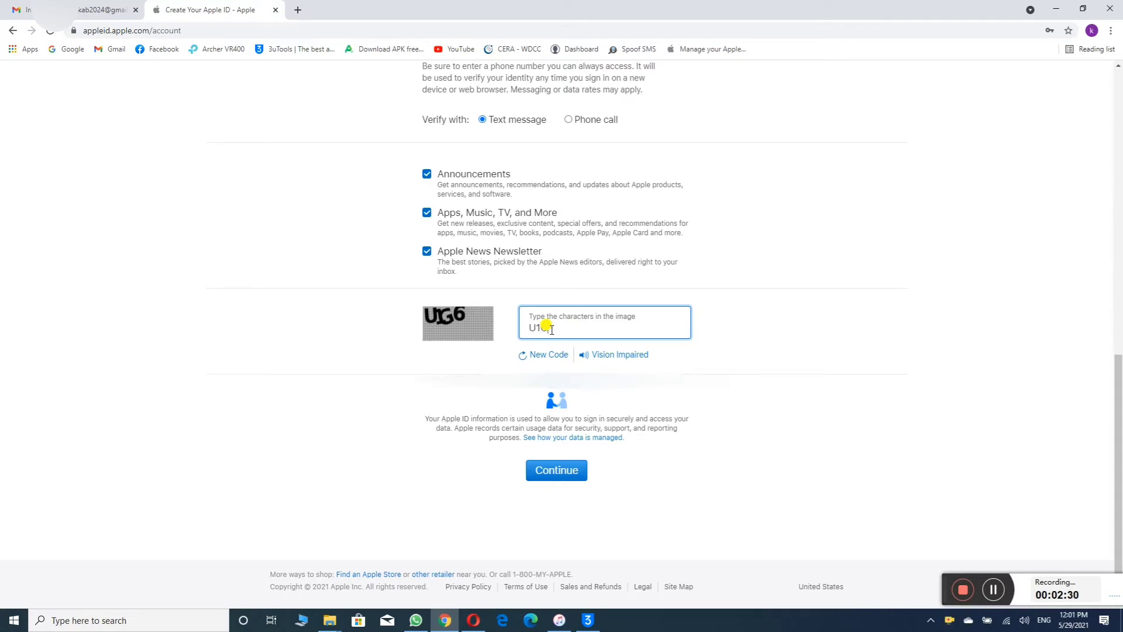
text(6)
click(553, 468)
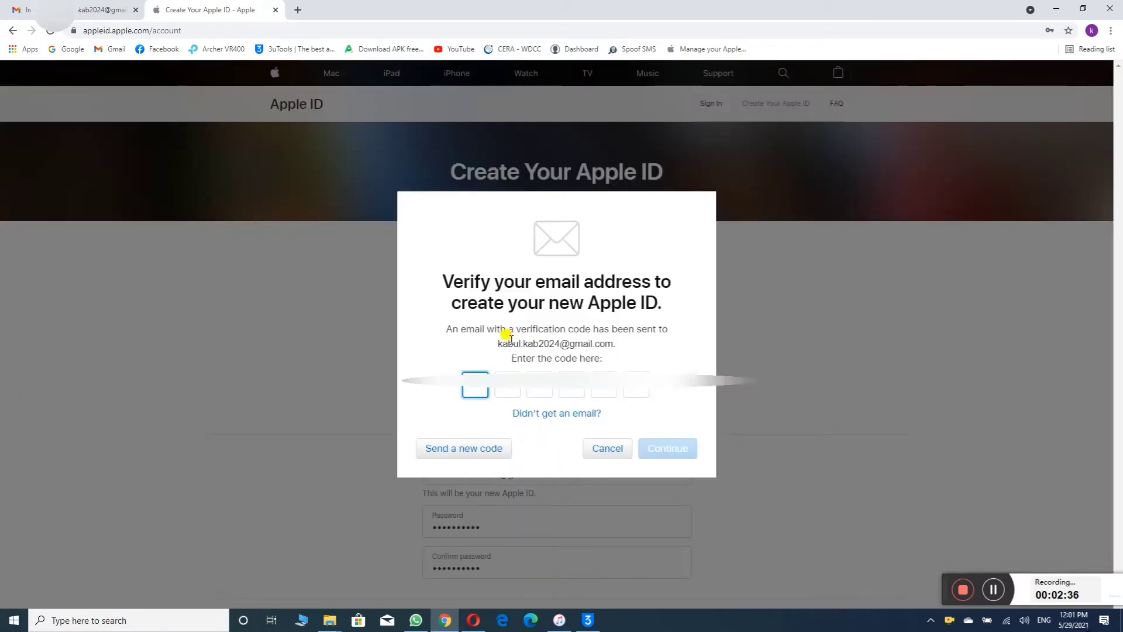
- Note the address the verification code went to and switch to the Gmail inbox
drag(493, 344, 608, 351)
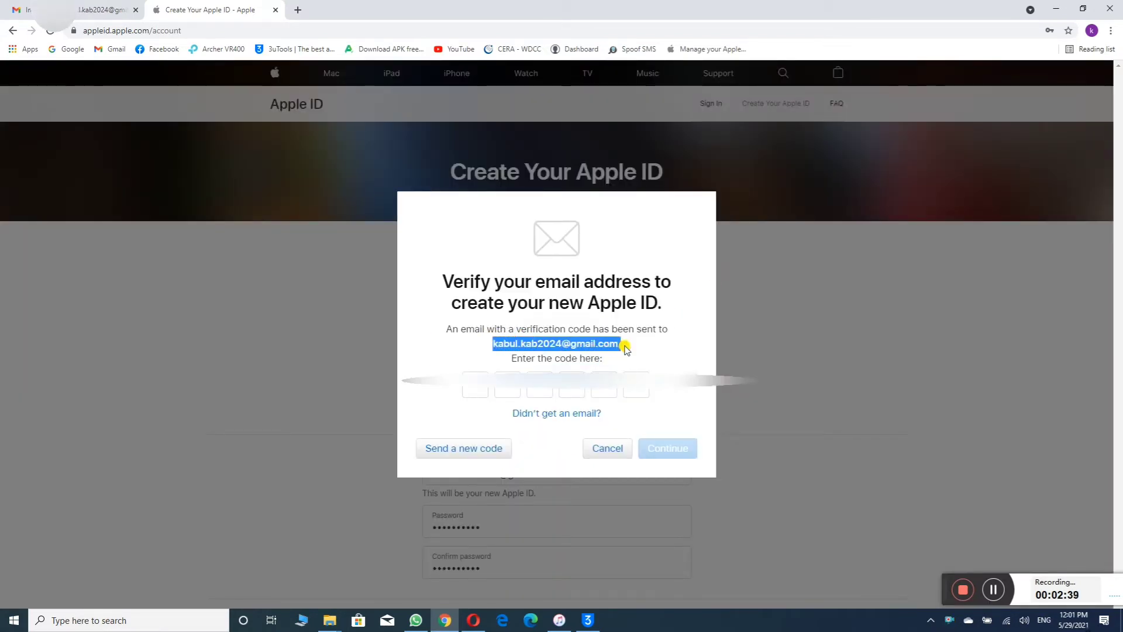
click(524, 175)
click(93, 10)
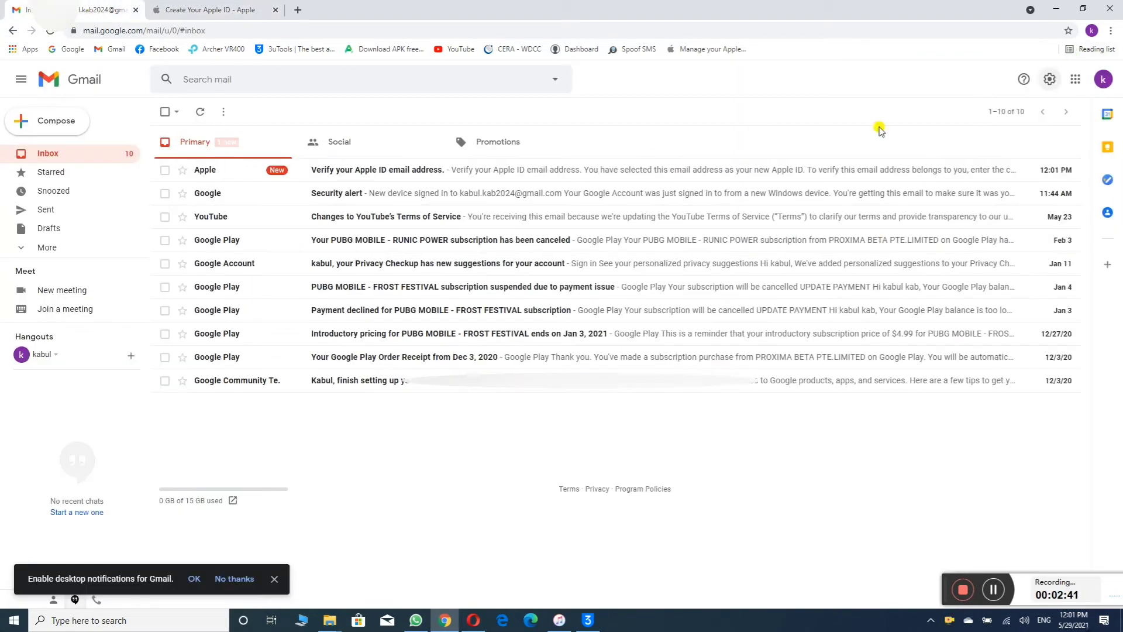
- Open Apple's verification email in Gmail and copy its six-digit code
click(296, 176)
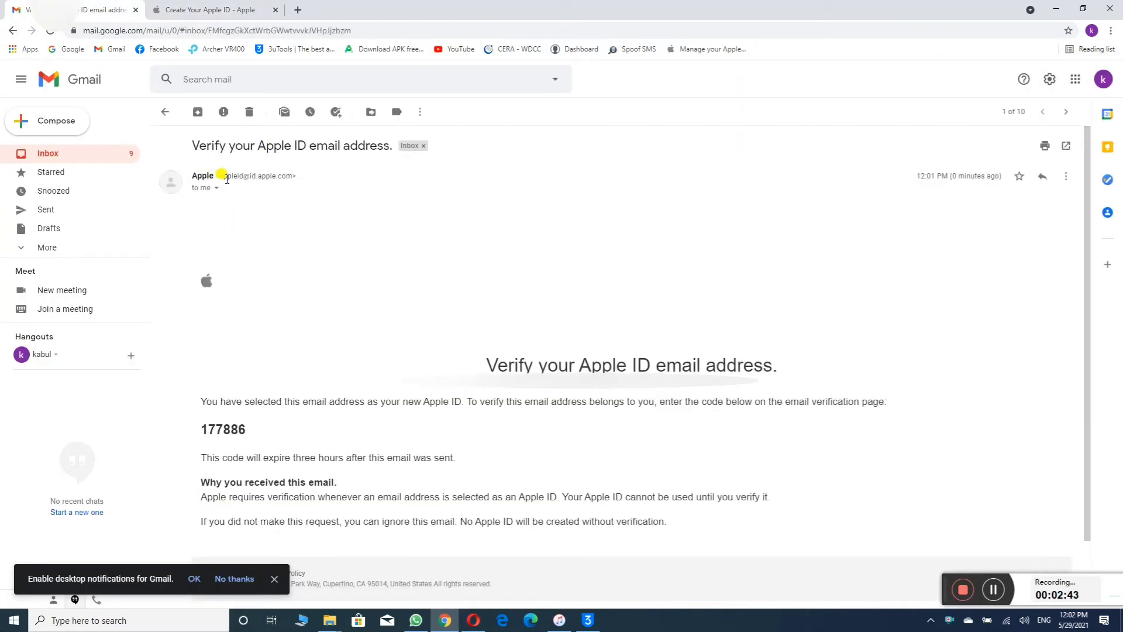
drag(485, 366, 785, 374)
click(202, 421)
double_click(217, 429)
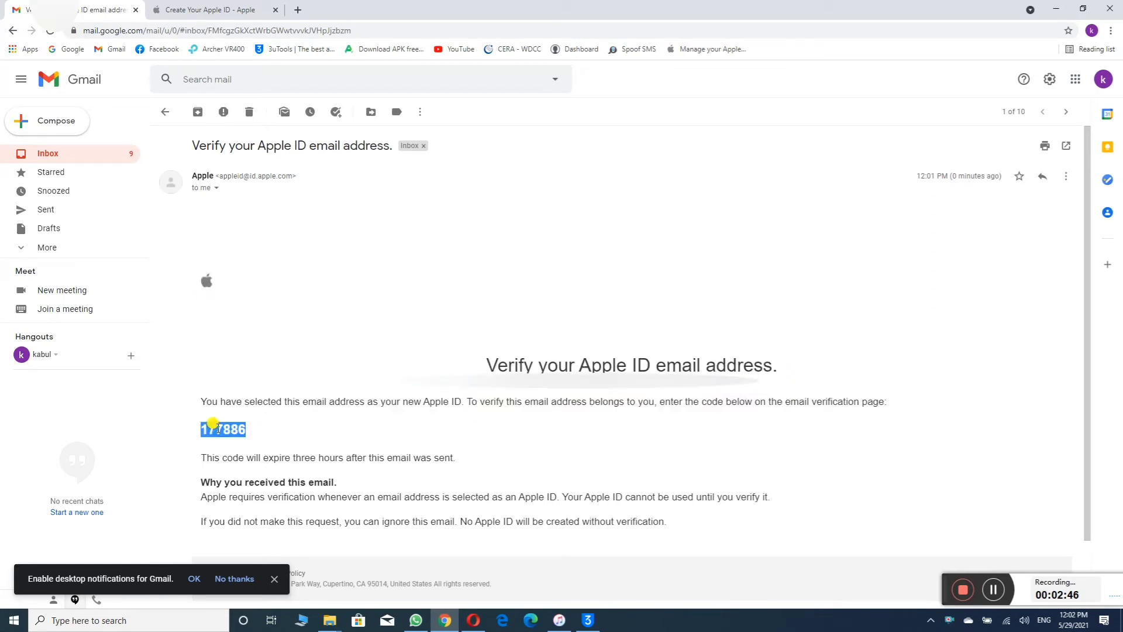
right_click(219, 430)
click(239, 440)
click(209, 4)
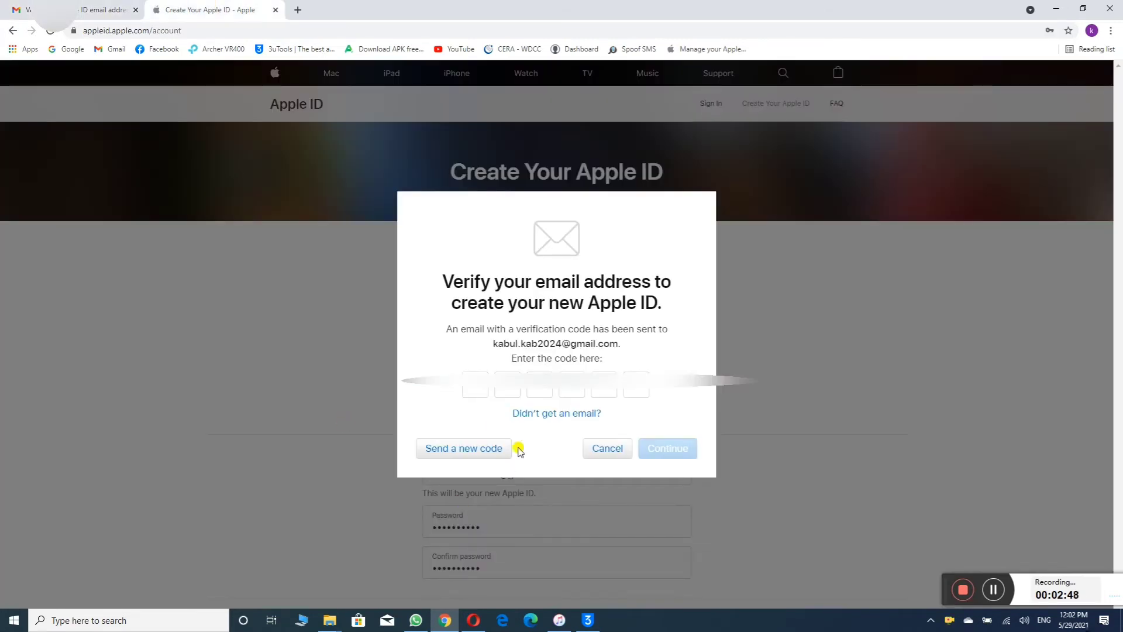
- Paste the emailed verification code into the code boxes and submit it
right_click(473, 386)
click(502, 455)
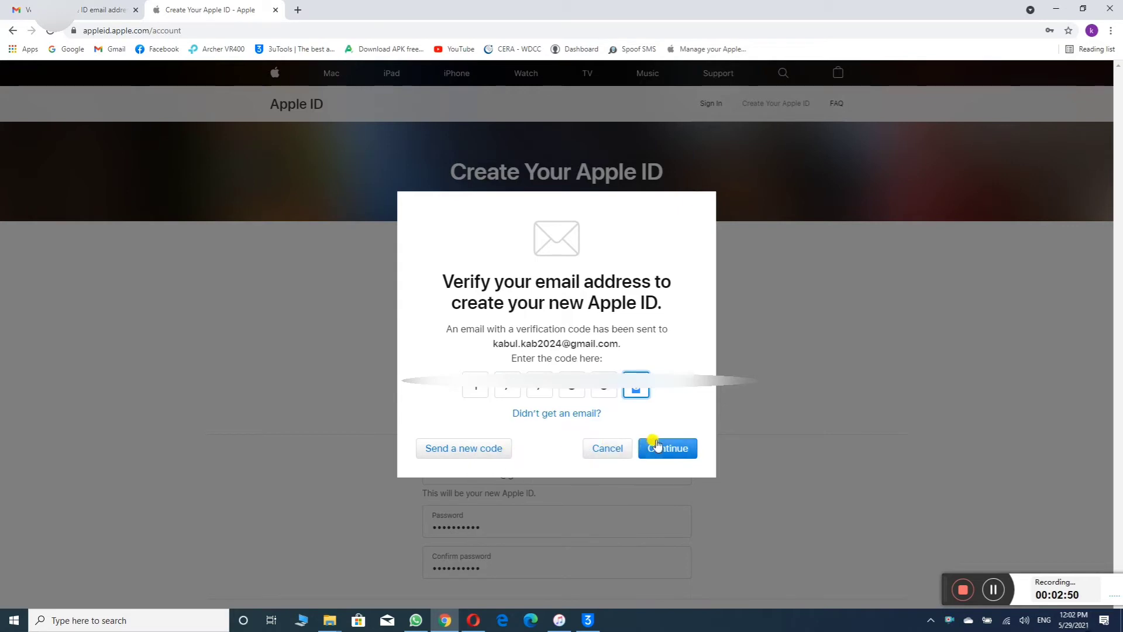
click(658, 447)
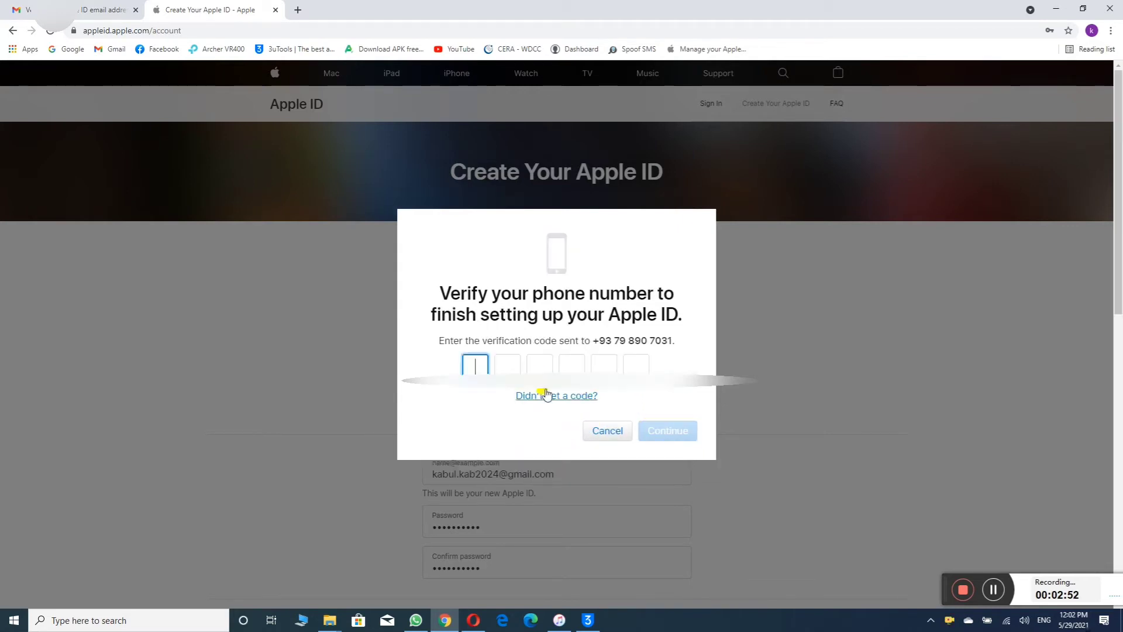
- Enter the code texted to the phone and submit it
drag(591, 341, 670, 341)
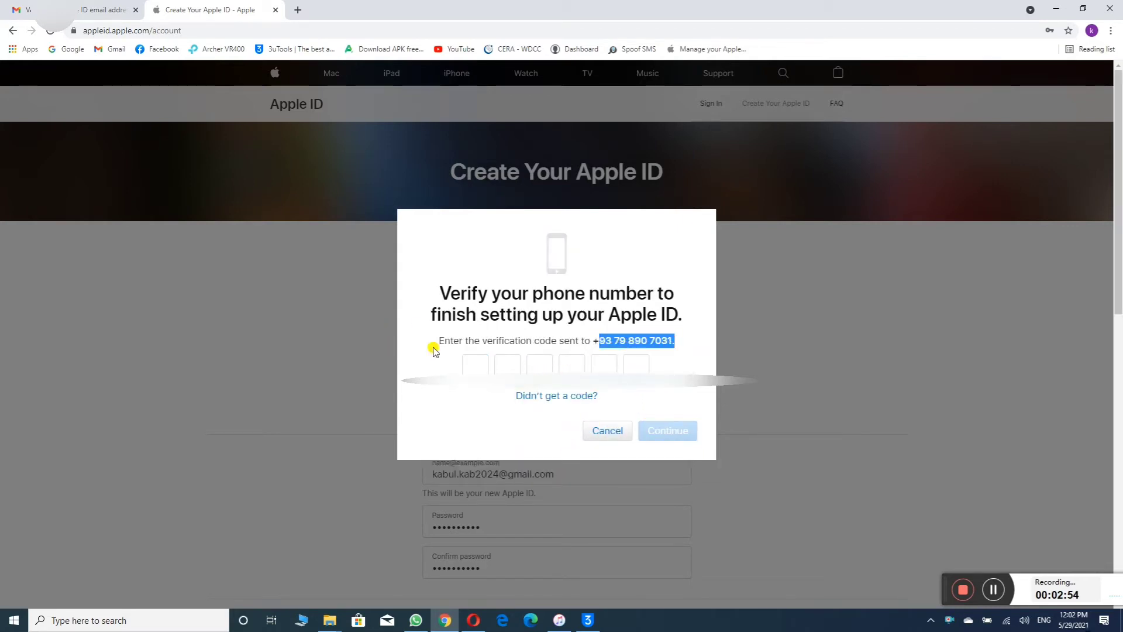
drag(436, 339, 676, 349)
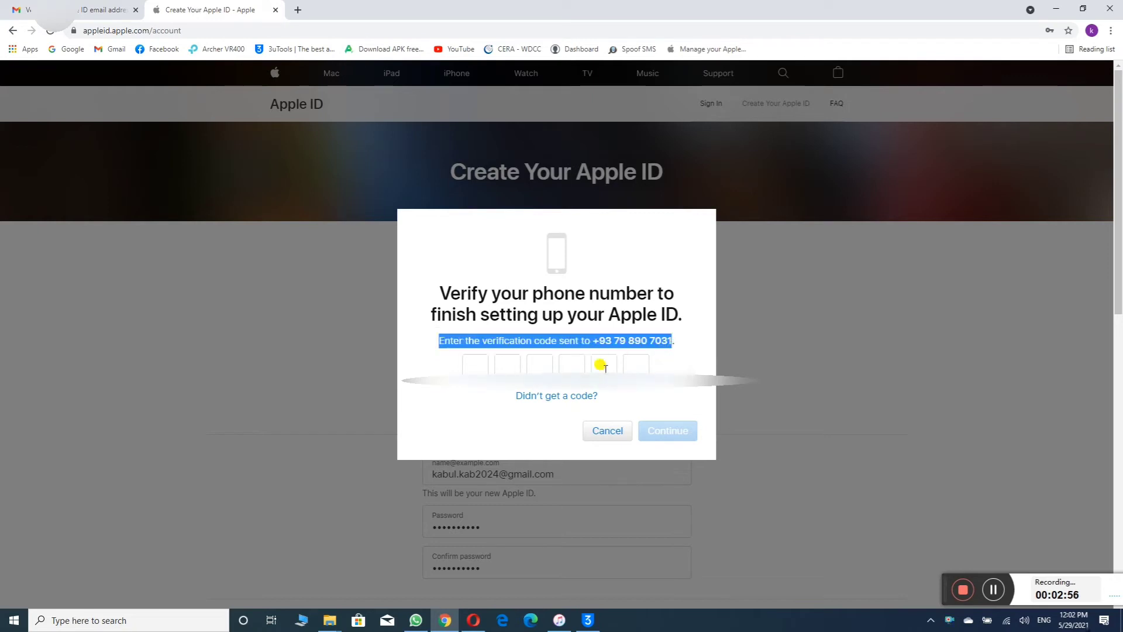
click(456, 363)
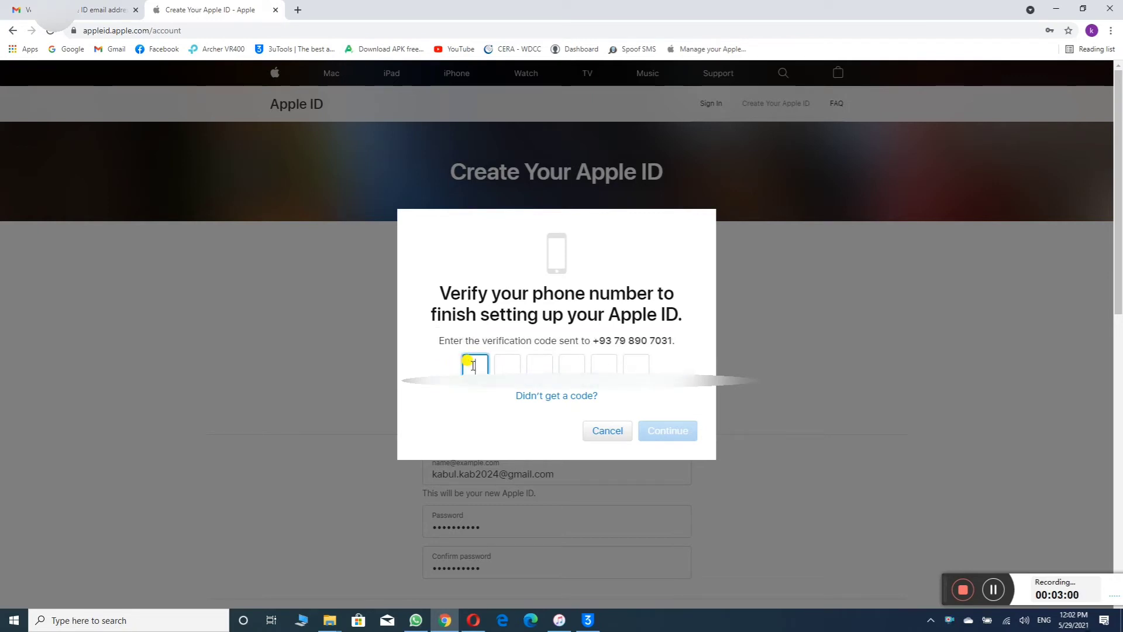
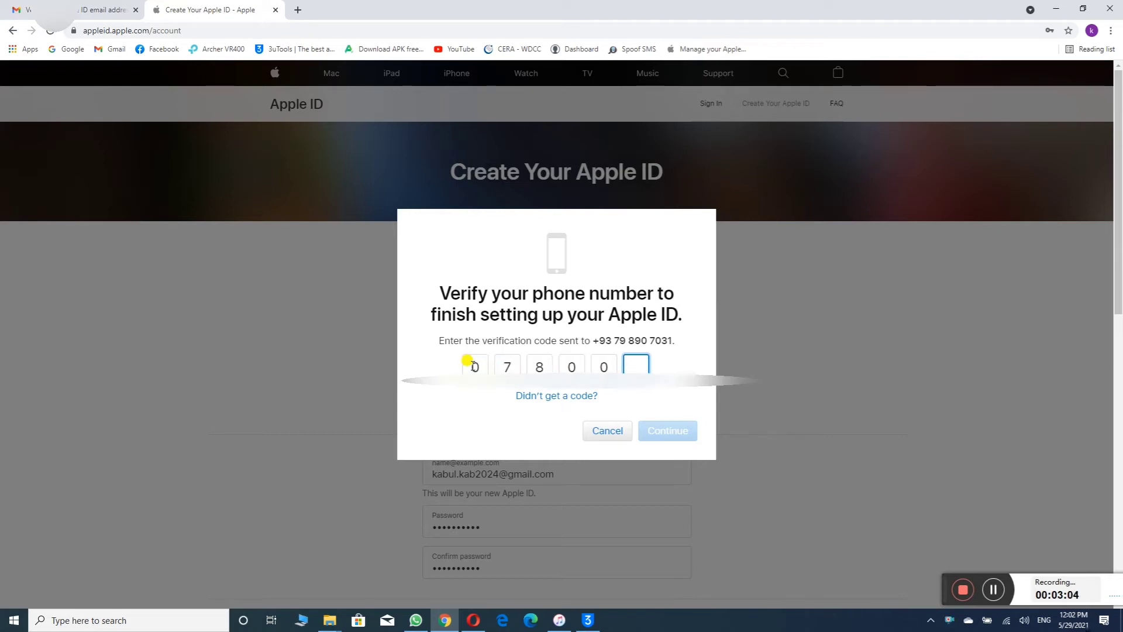
click(677, 436)
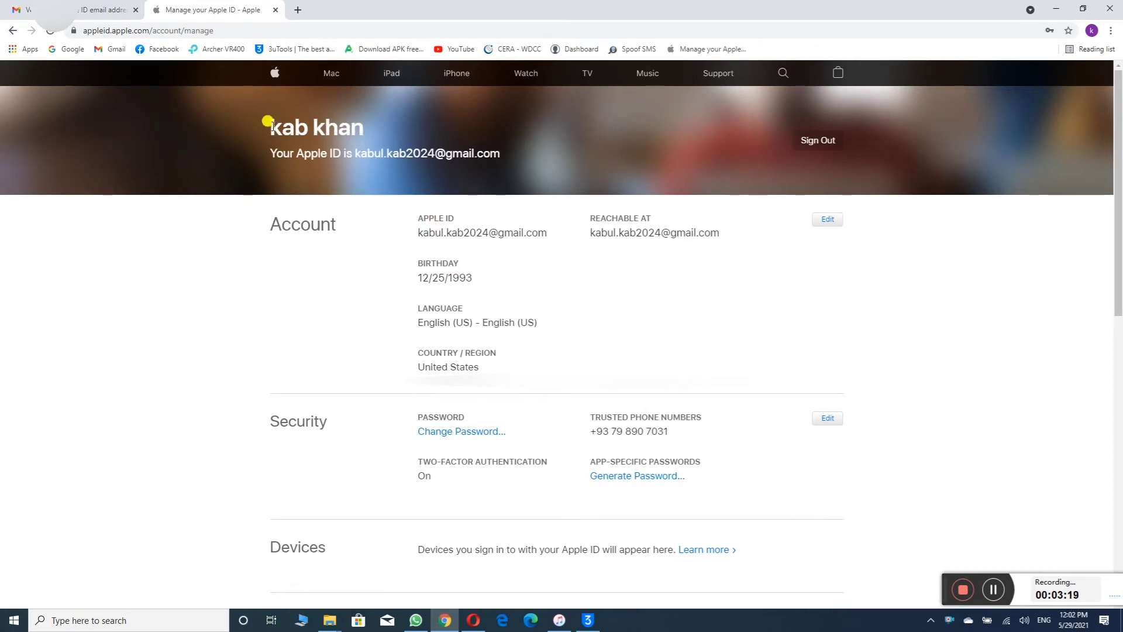
drag(267, 122, 508, 154)
click(493, 153)
drag(352, 153, 501, 160)
drag(394, 216, 750, 474)
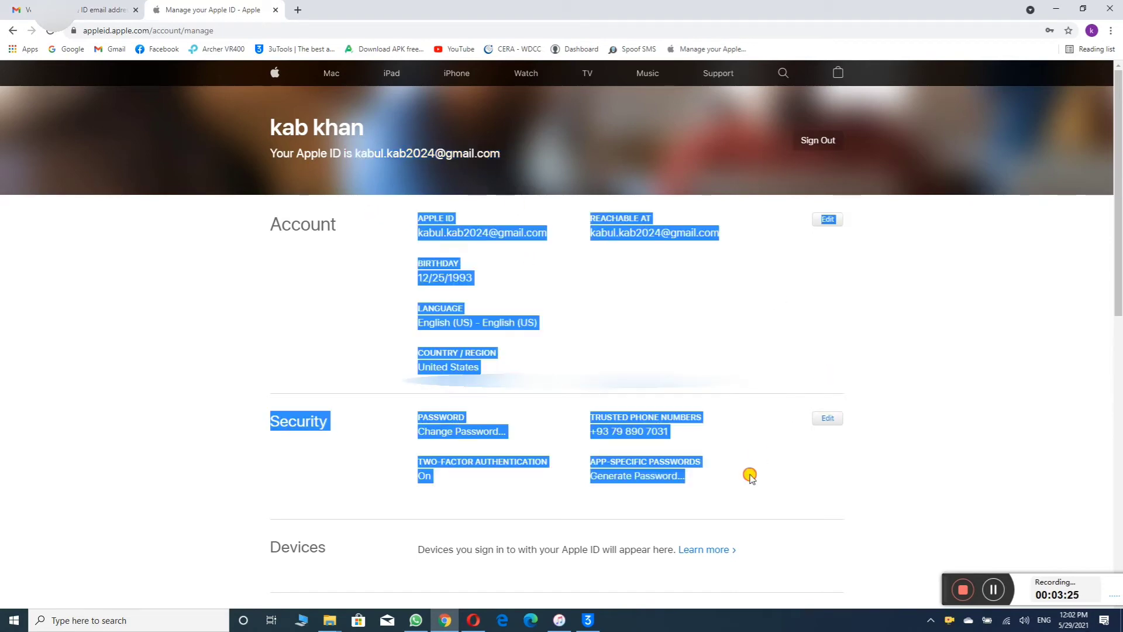
click(749, 474)
scroll(559, 587, down, 1)
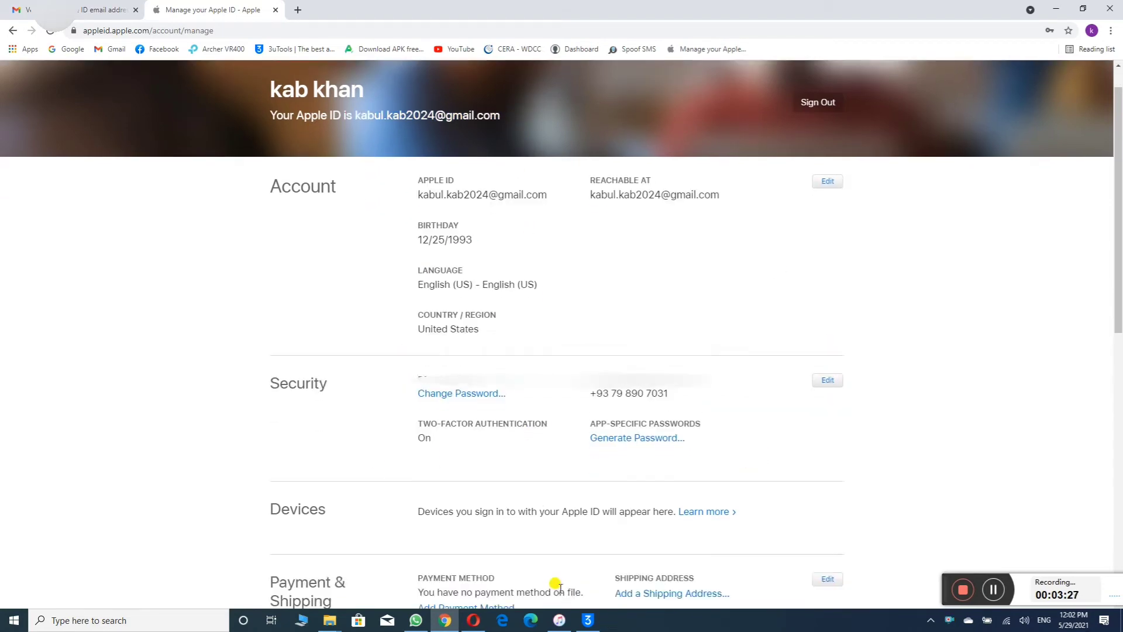
scroll(503, 466, down, 3)
scroll(920, 499, down, 5)
scroll(940, 514, up, 6)
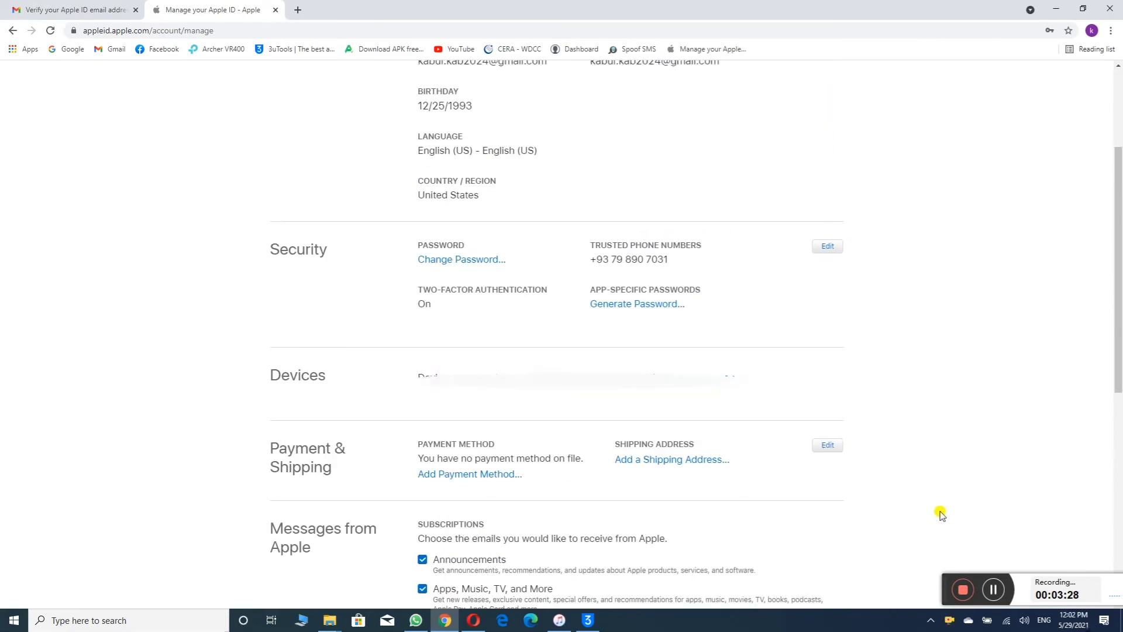
scroll(940, 514, up, 3)
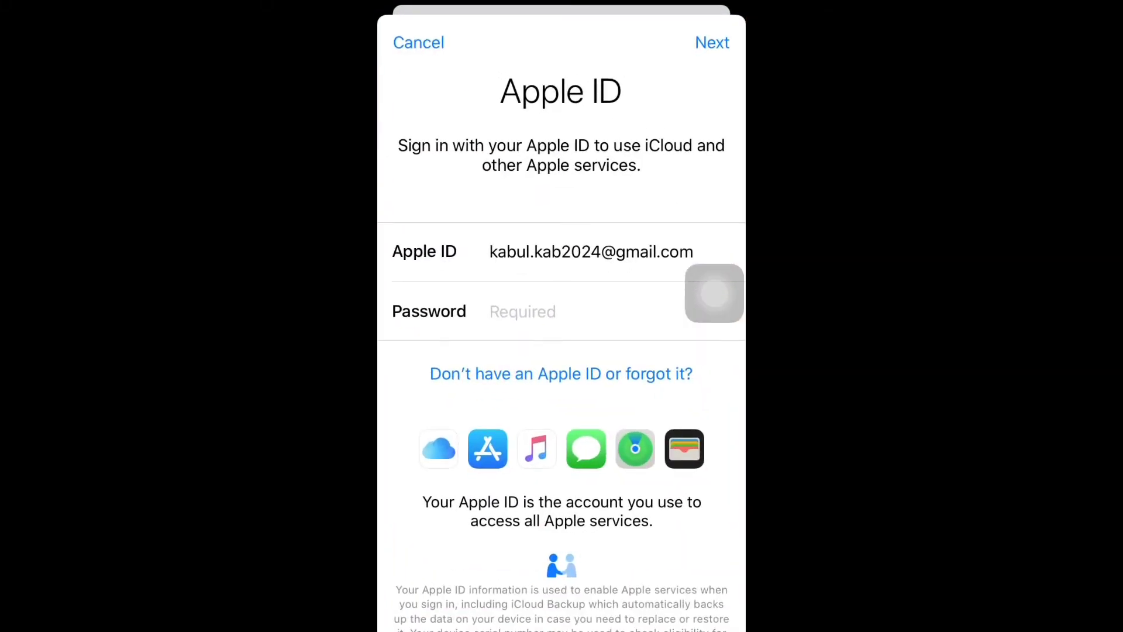
- Paste the account password, submit the sign-in, and have the code texted to the trusted number
click(656, 251)
click(522, 311)
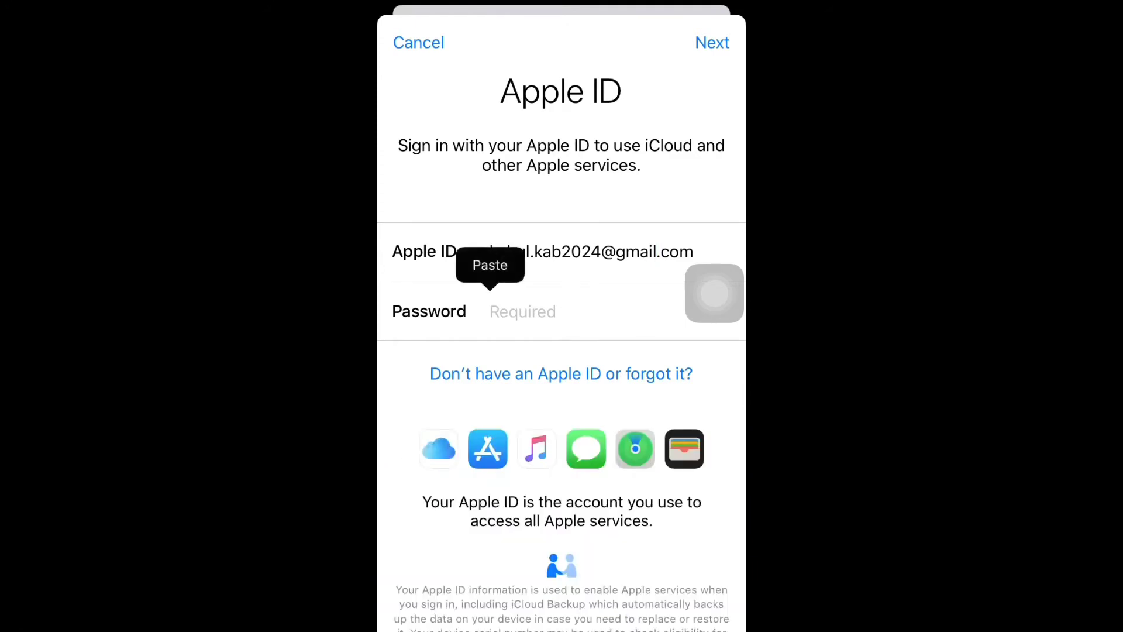
click(438, 258)
key(Return)
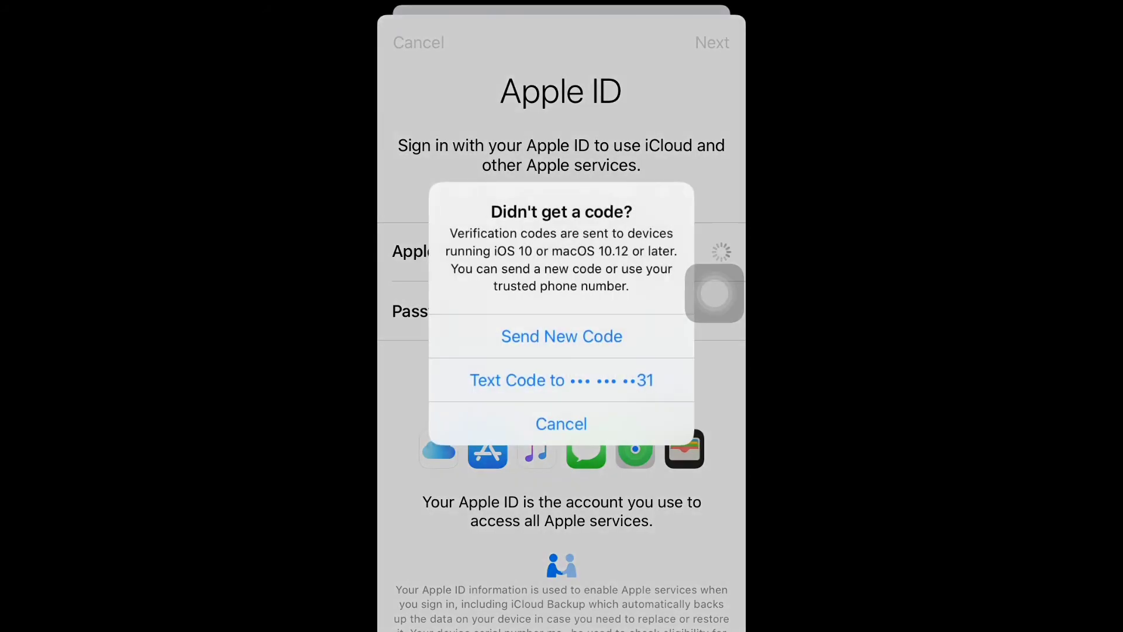
click(561, 380)
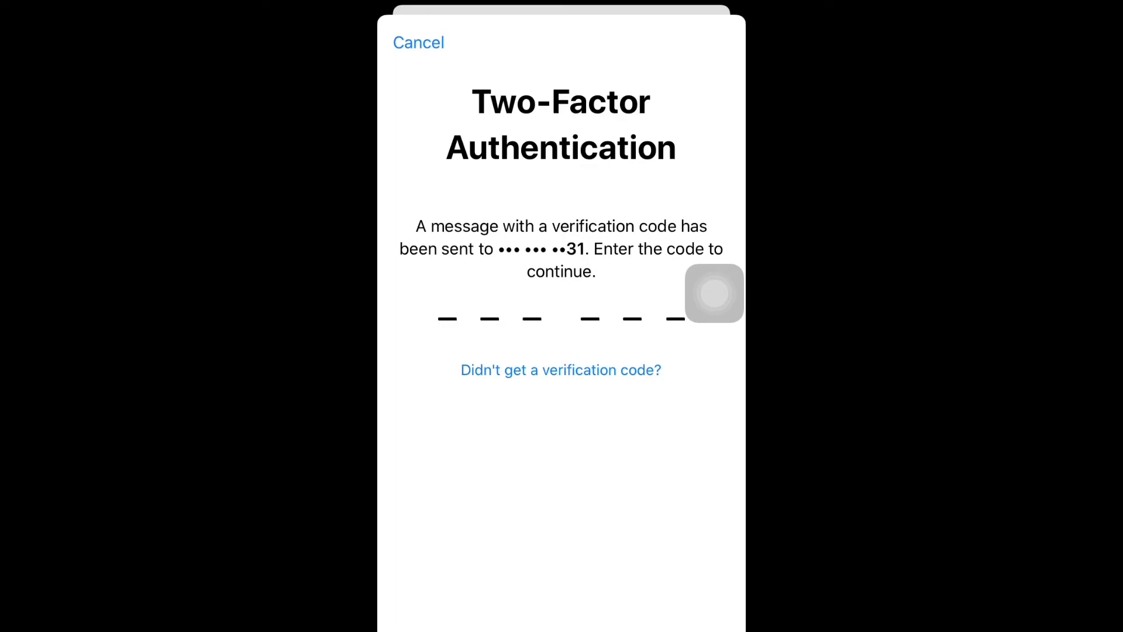
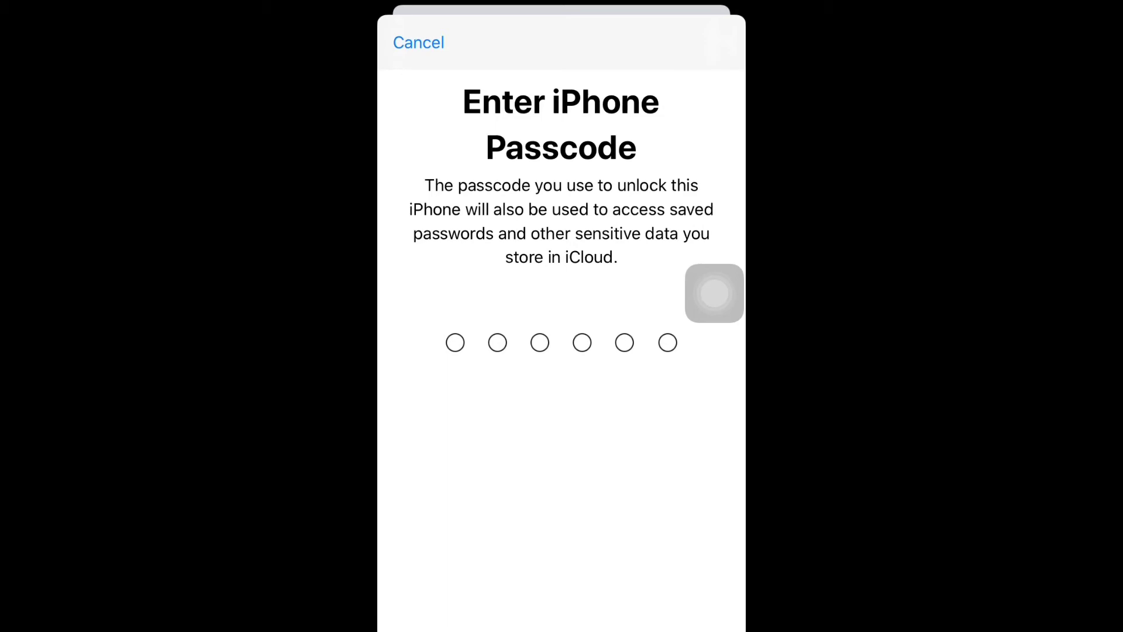
- Enter the six-digit two-factor code, then the iPhone passcode
text(••••••)
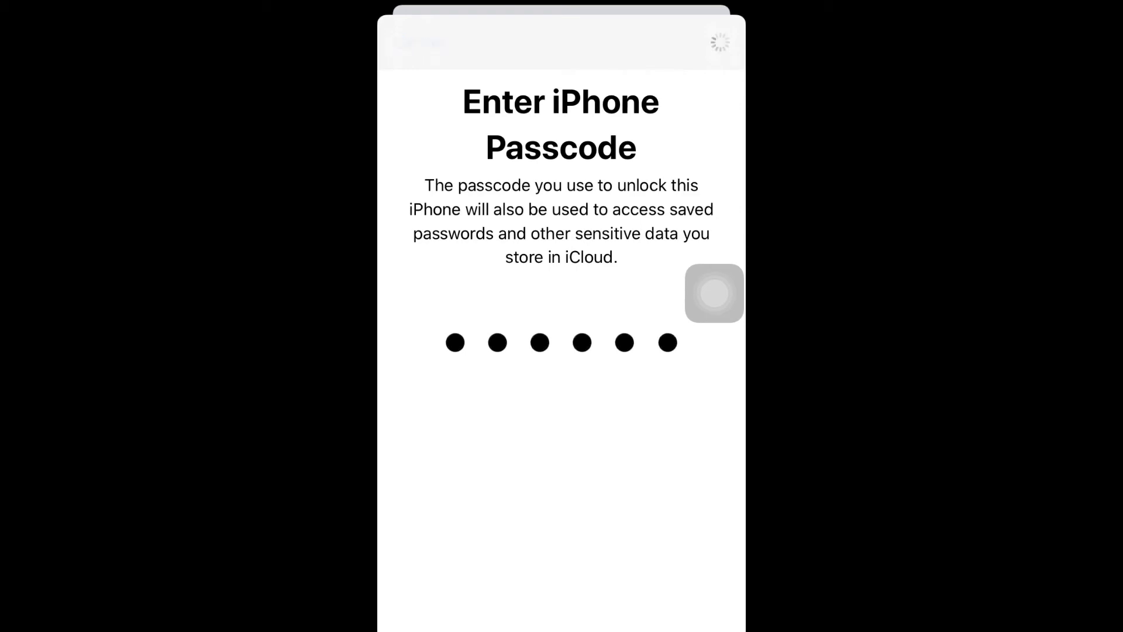